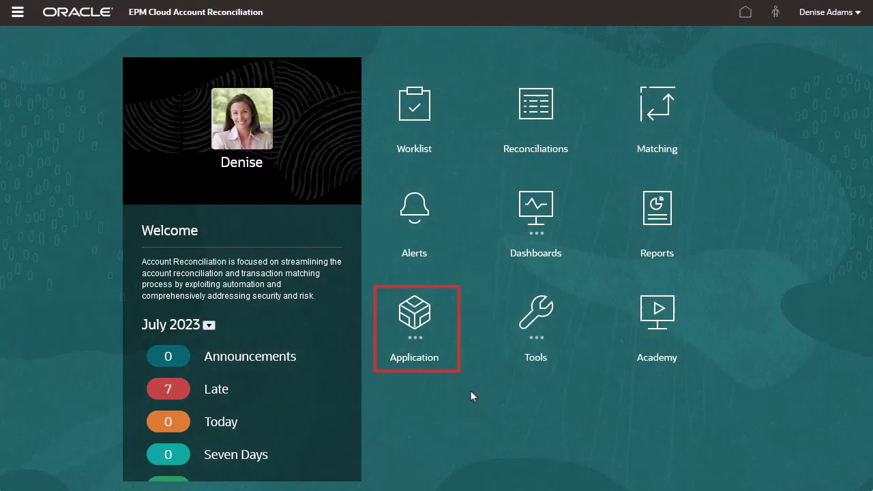
Go to the Data Integration page from the Application menu
click(428, 328)
scroll(450, 350, down, 2)
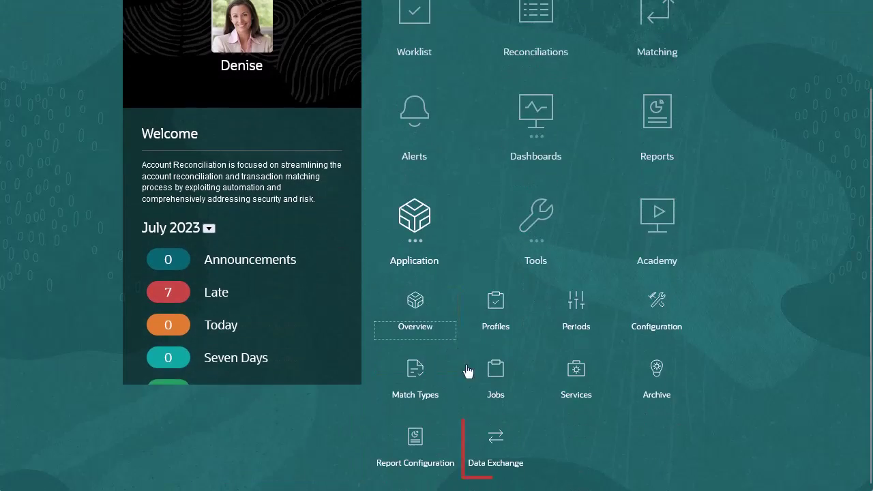
click(497, 443)
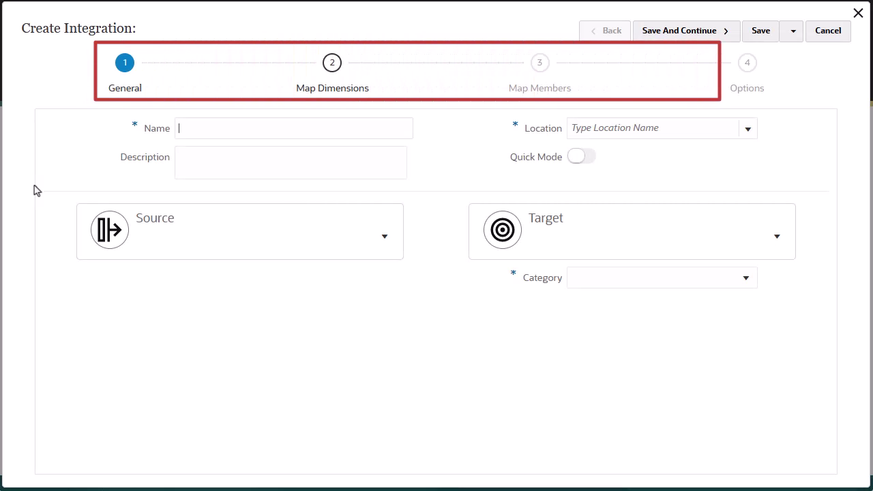
Name the new integration 'Load GL Balances' and search 'GL B' for the GL Balances location
click(390, 127)
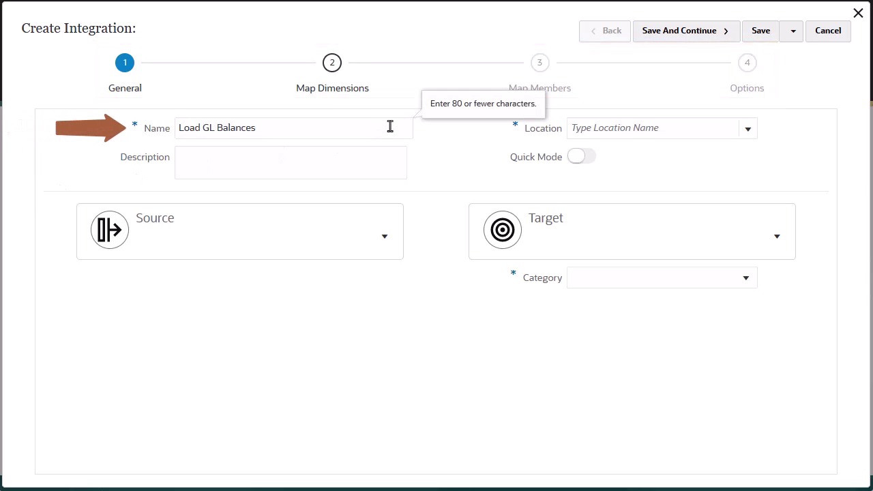
click(675, 129)
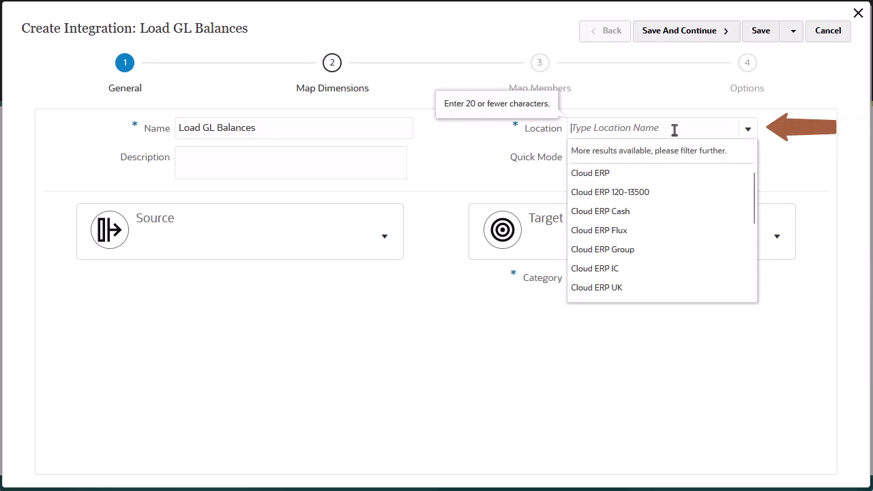
text(GL)
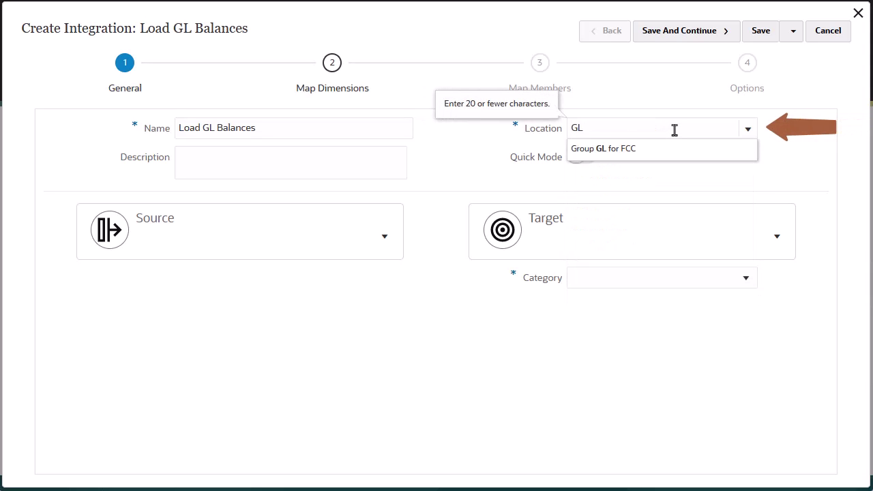
text( Balances)
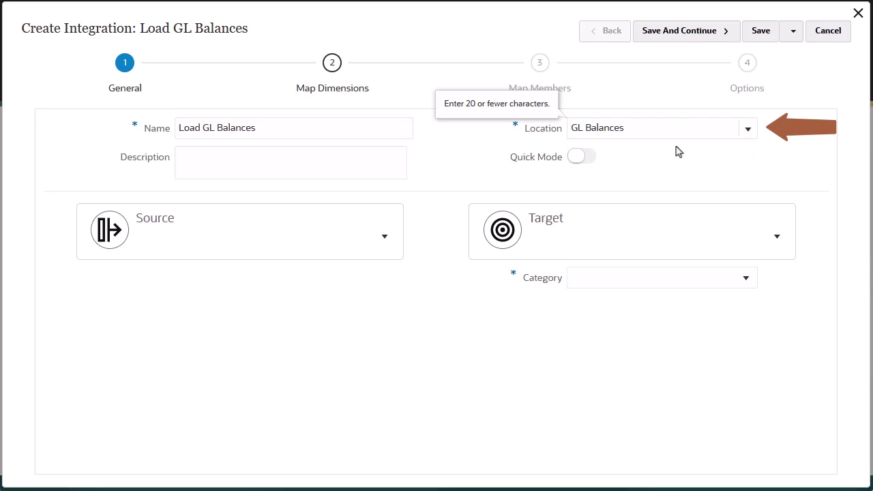
Set the source to File and upload GL_Changed_Balances.csv as the source file
click(384, 240)
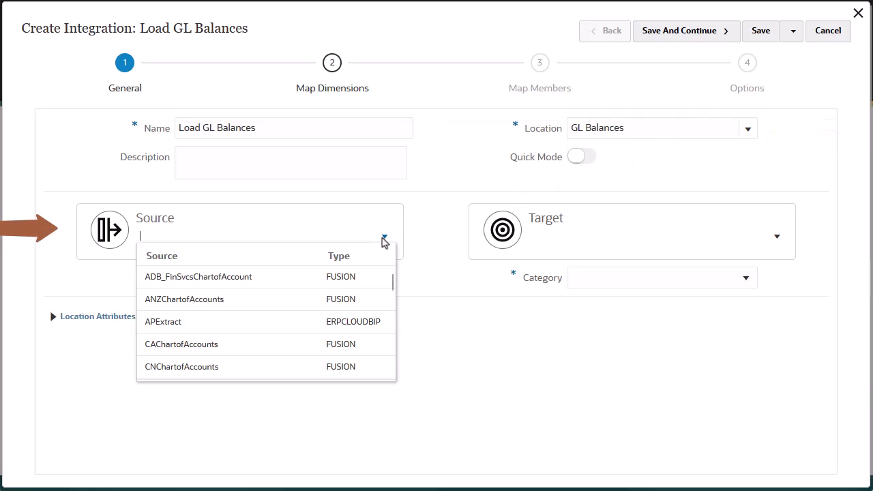
scroll(352, 302, down, 6)
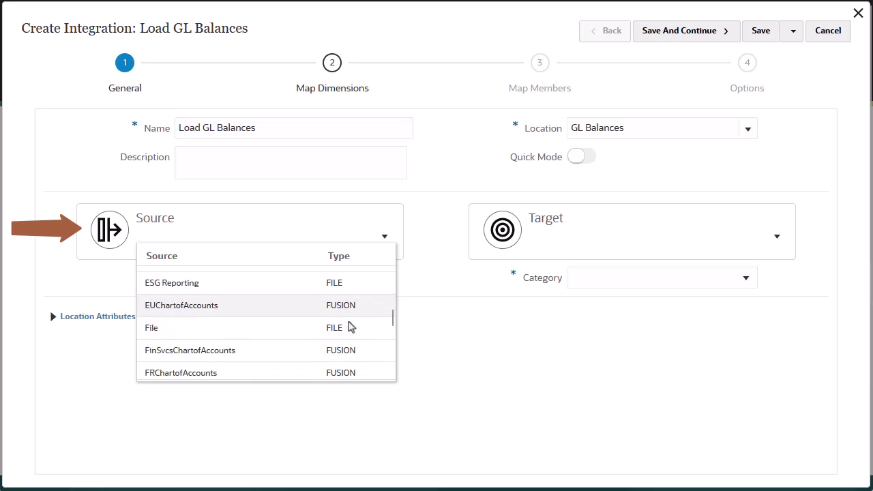
click(349, 328)
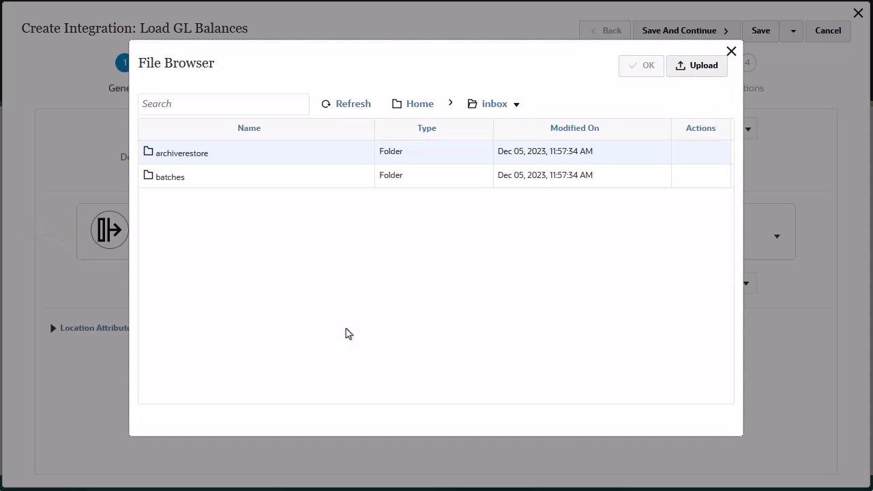
click(695, 68)
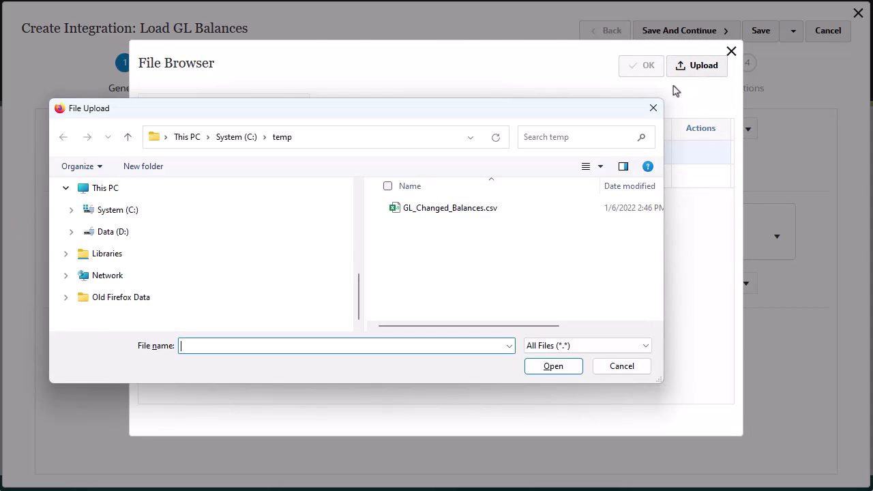
click(476, 210)
click(553, 366)
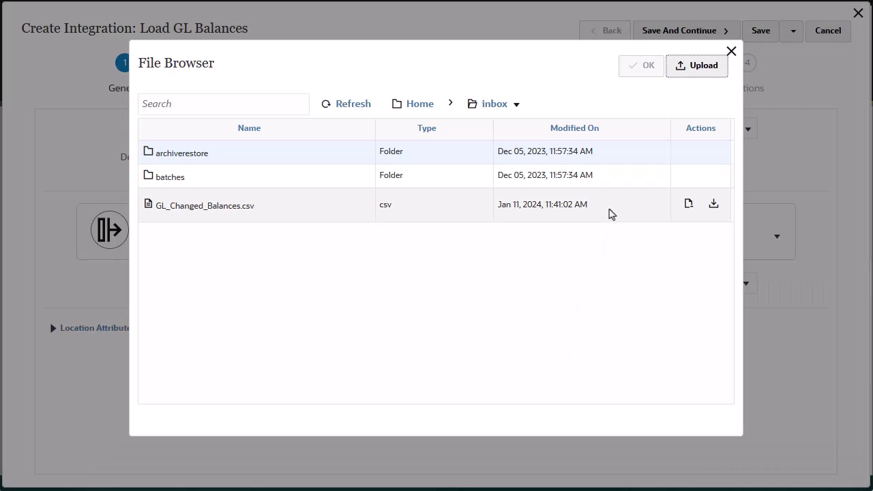
click(610, 212)
click(648, 66)
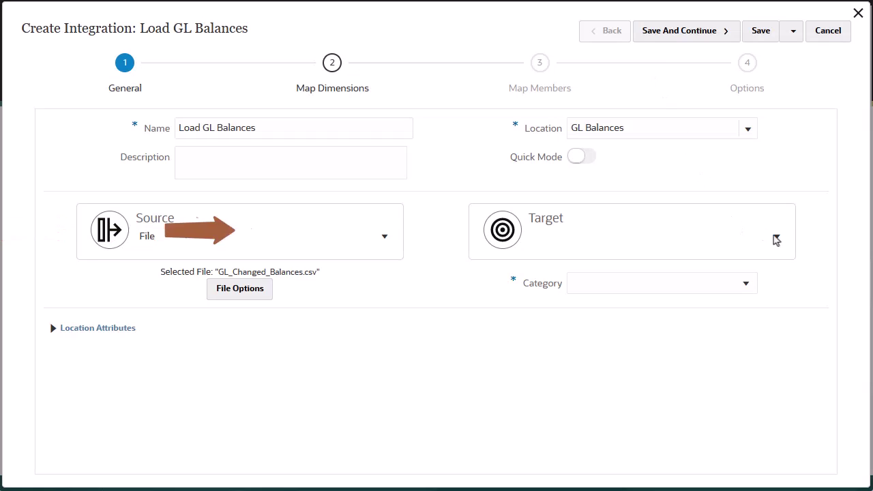
Set the target to Reconciliation Compliance Balances
click(776, 237)
scroll(779, 292, down, 3)
scroll(780, 292, down, 9)
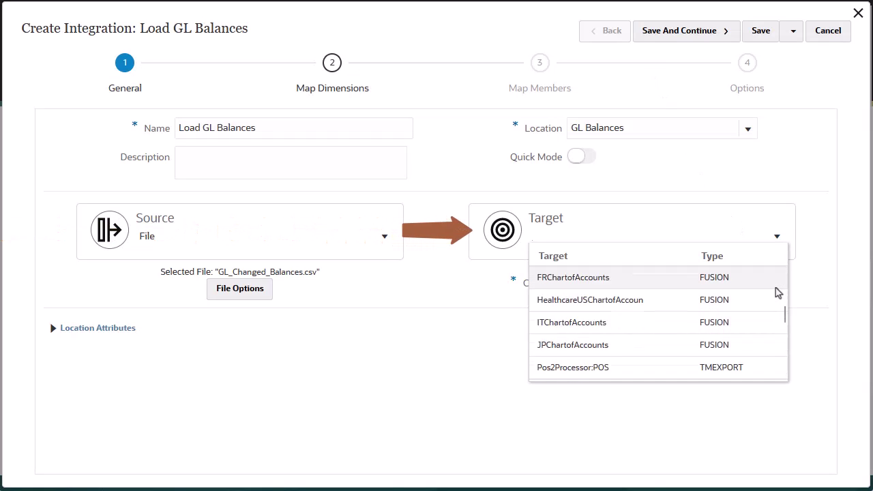
click(757, 319)
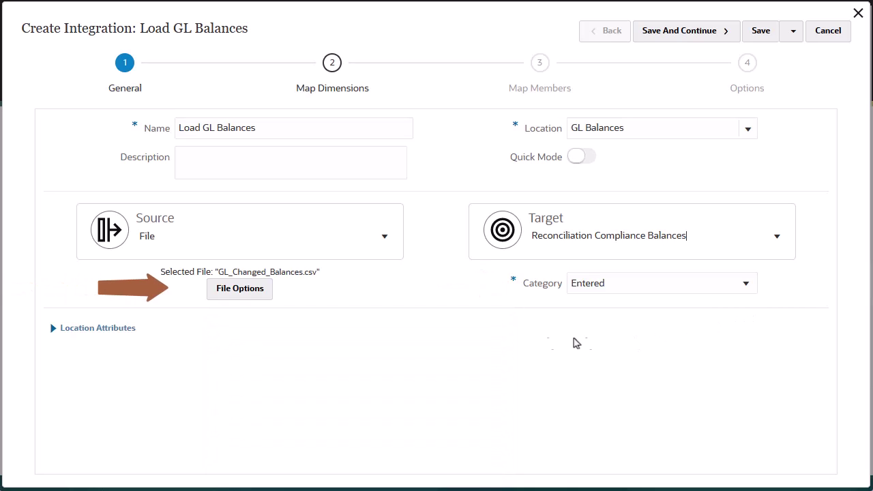
Check that the file imports as comma-delimited numeric data with Entity, Account, Currency Code and Amount columns
click(260, 295)
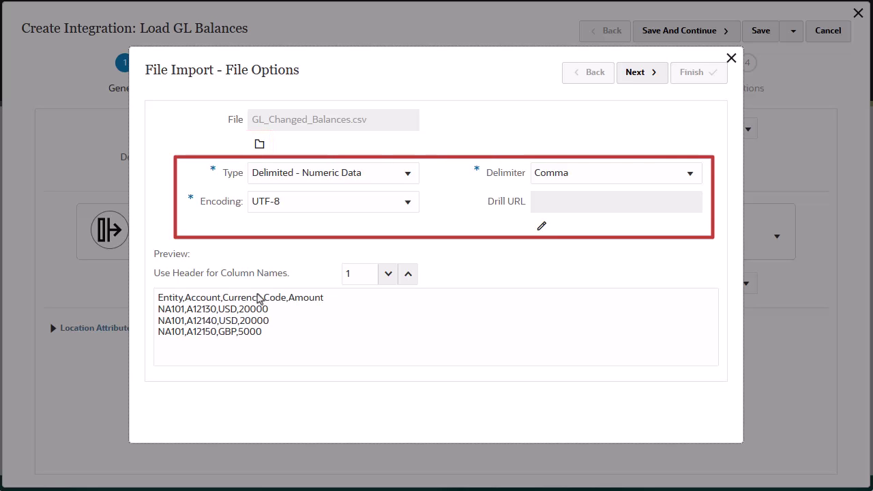
click(638, 74)
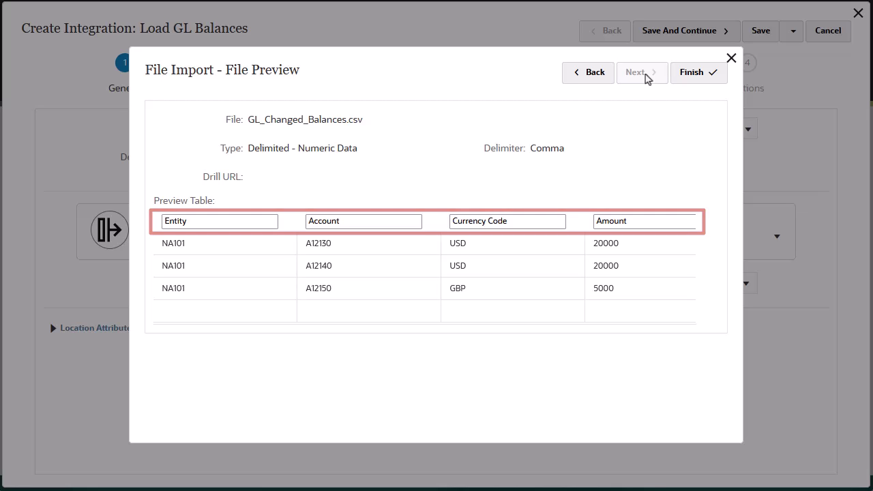
Finish the file import, review Location Attributes, and save the integration to continue to Map Dimensions
click(697, 72)
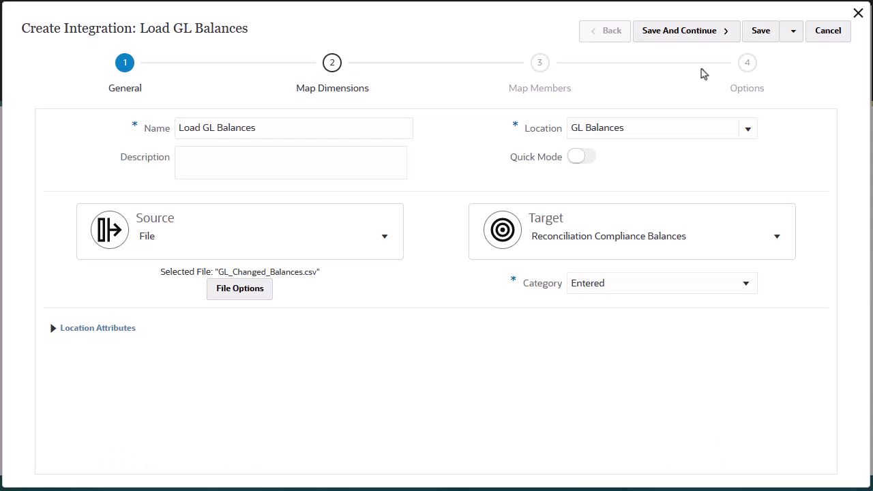
click(119, 331)
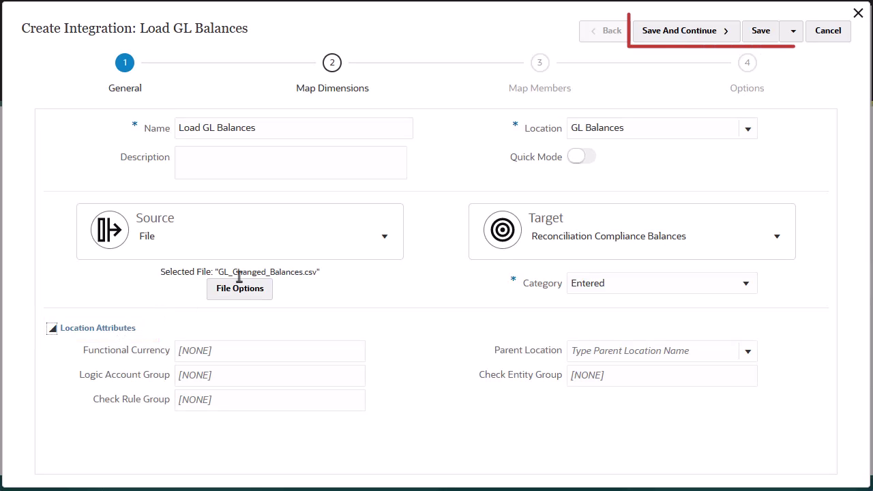
click(794, 31)
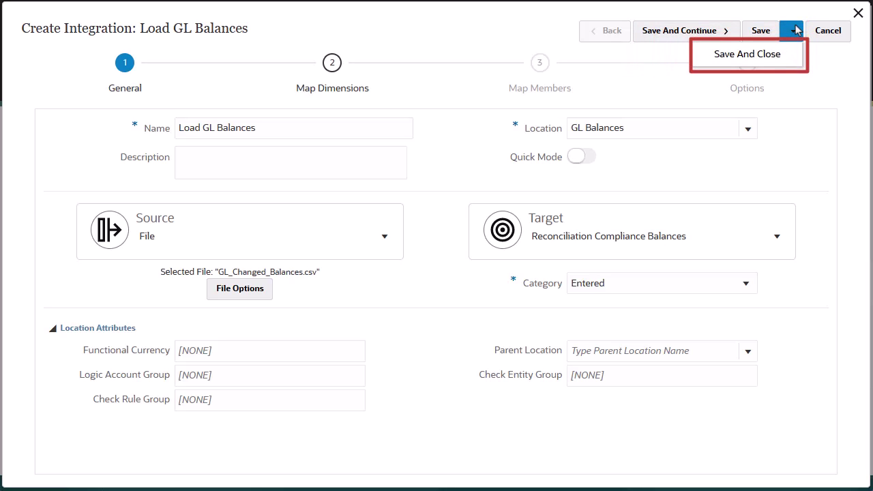
click(701, 35)
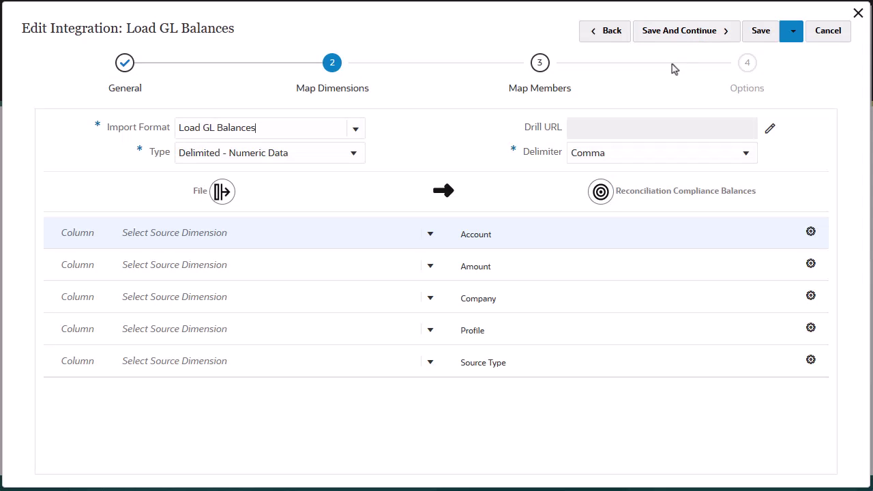
Map source Account to Account, Amount to Amount, and Entity to Company, then begin Profile's source
click(429, 233)
click(419, 267)
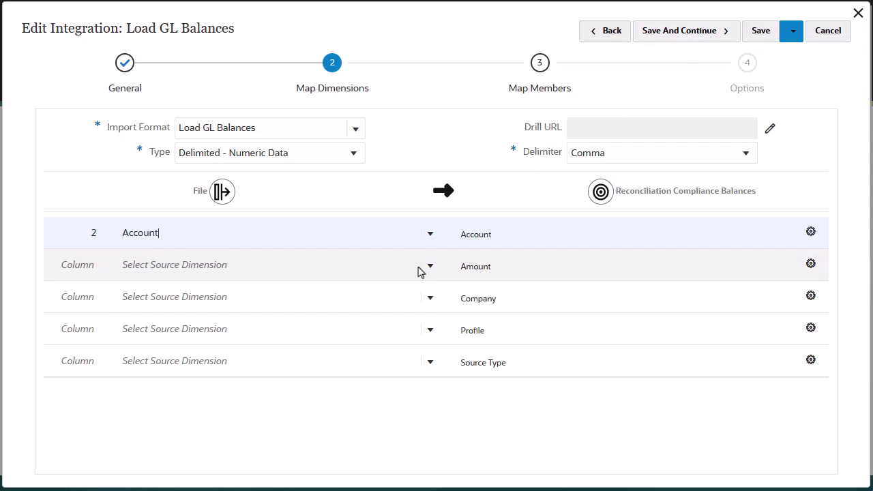
click(431, 266)
click(419, 337)
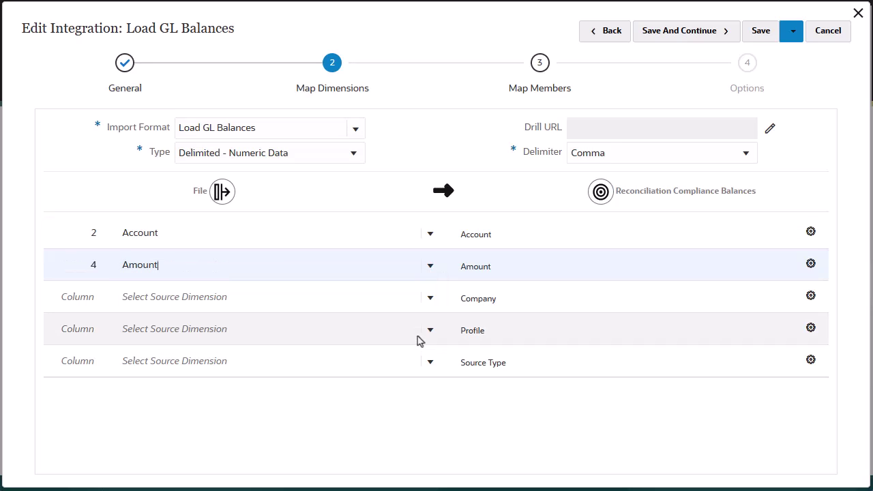
click(431, 300)
click(419, 315)
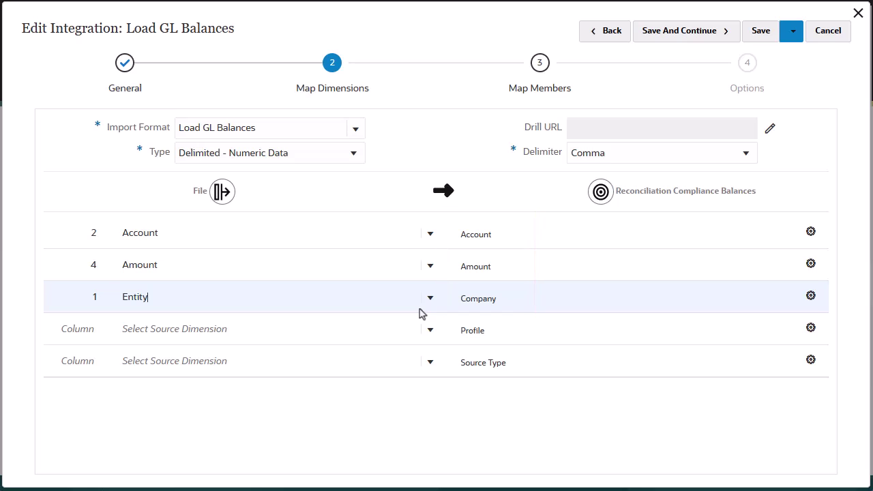
click(430, 330)
Map Entity to Profile and add a second Profile row with a constant '-' expression
click(424, 346)
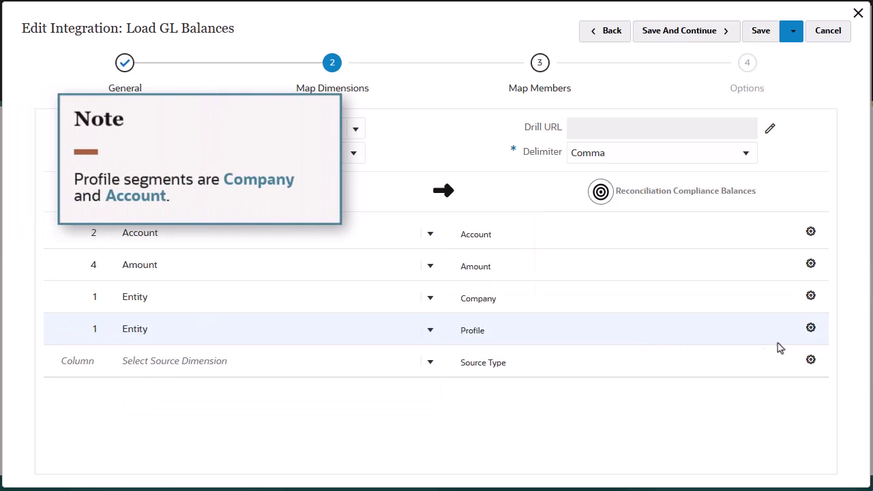
click(810, 328)
mouse_move(815, 184)
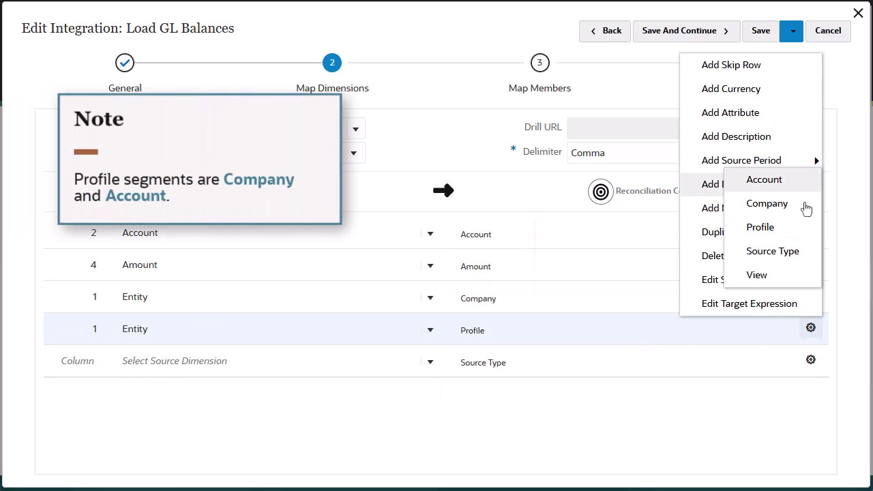
click(812, 226)
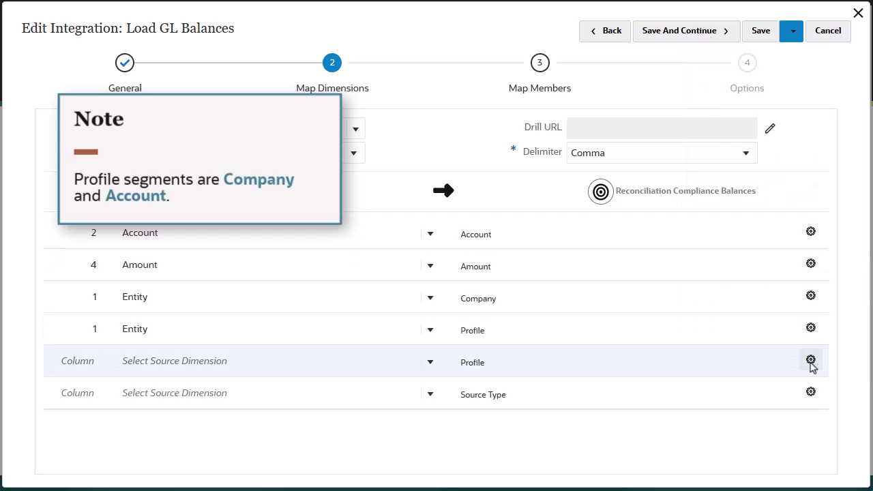
click(810, 361)
click(791, 317)
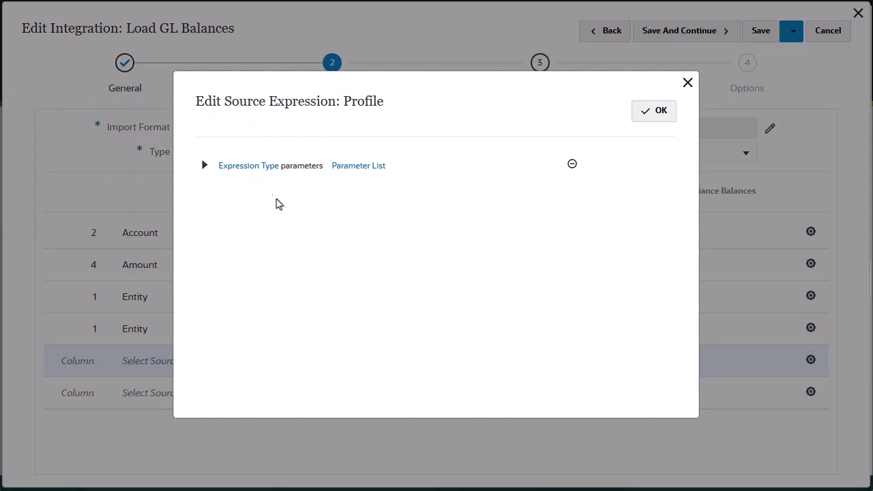
click(244, 169)
click(255, 184)
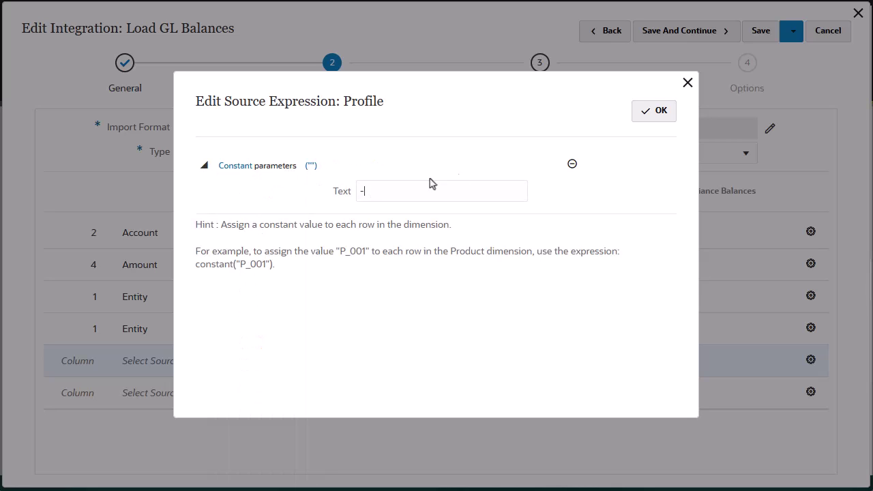
click(660, 112)
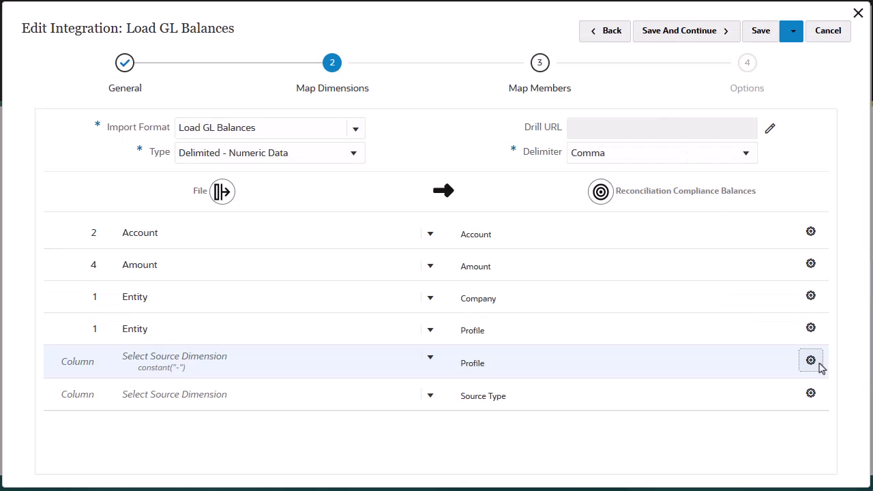
Add a third Profile row sourced from the Account column
click(810, 360)
mouse_move(785, 217)
click(777, 260)
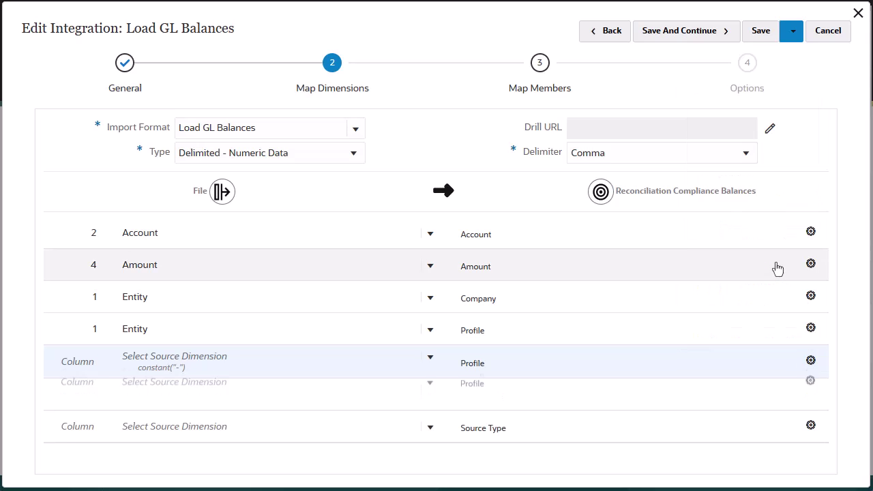
click(430, 395)
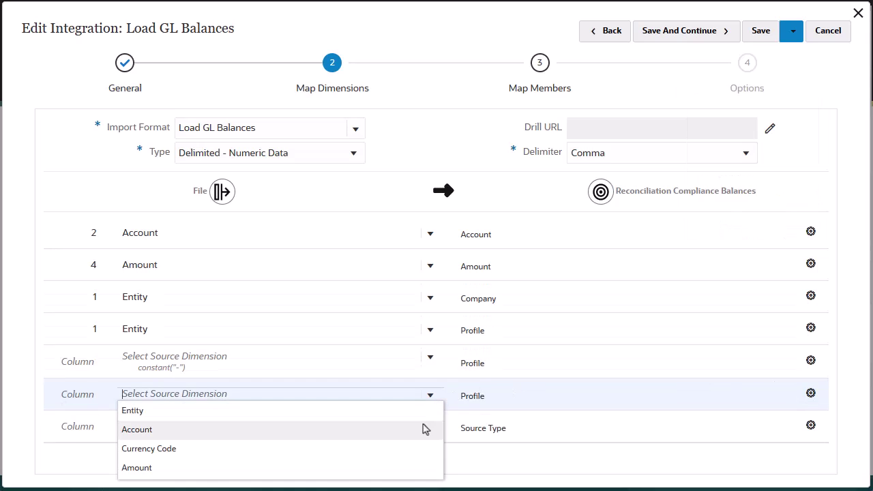
click(424, 427)
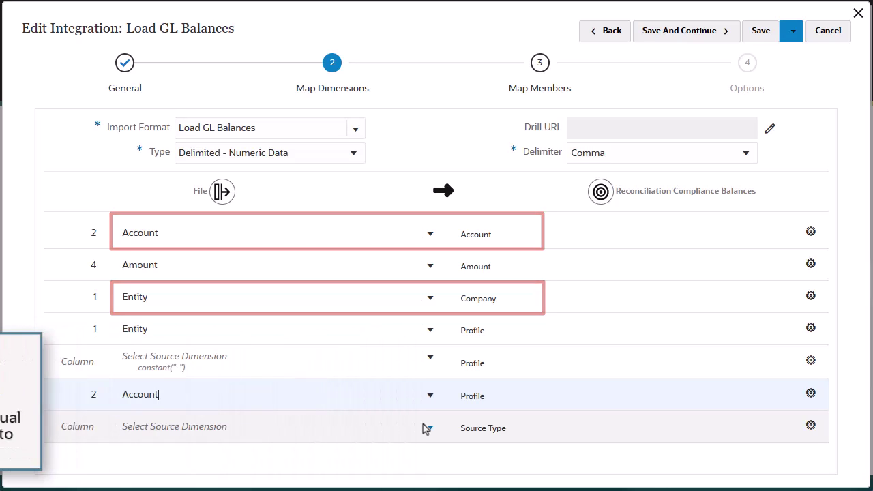
Add a Currency row mapped from the Currency Code column
click(810, 393)
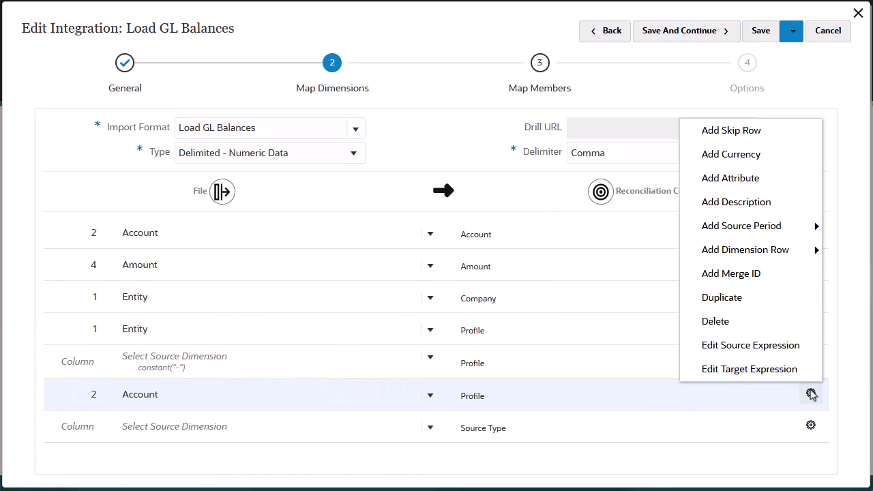
click(763, 155)
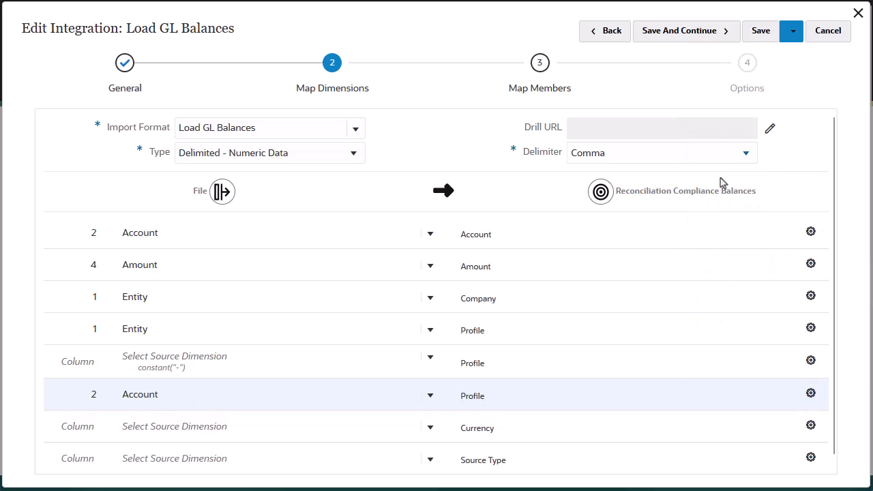
click(430, 427)
click(431, 391)
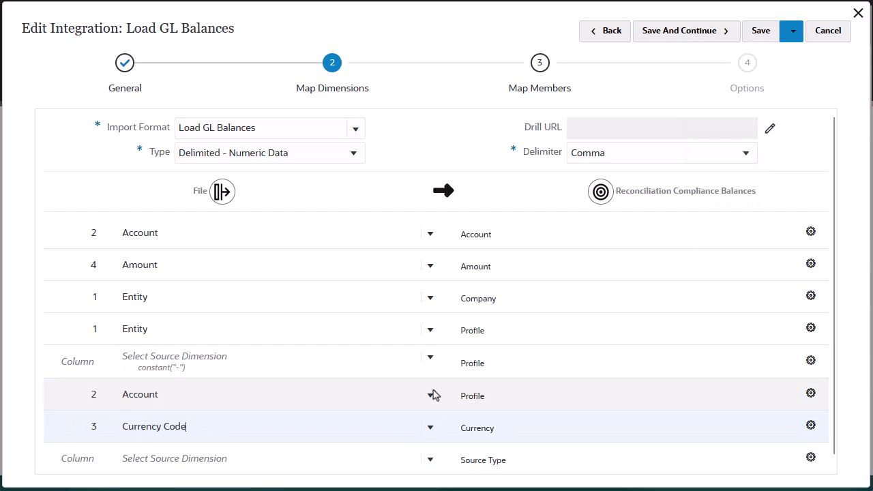
Add two Merge ID rows sourced from Account and Entity
click(810, 425)
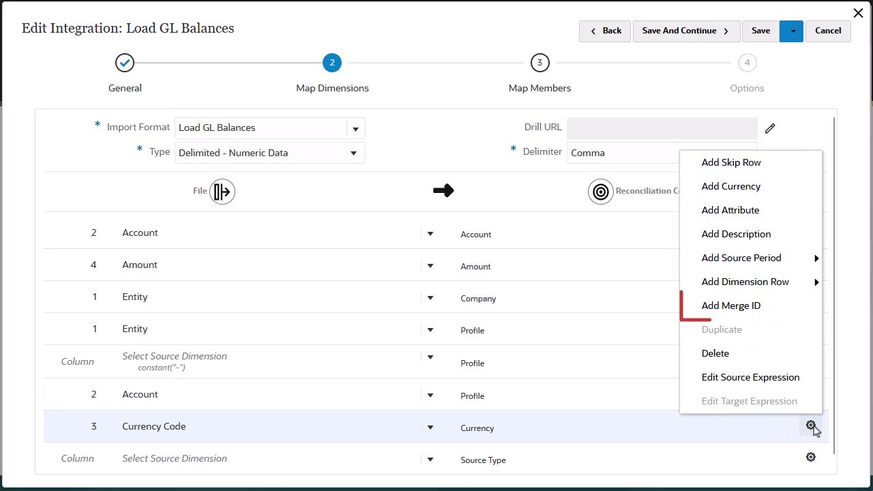
click(759, 308)
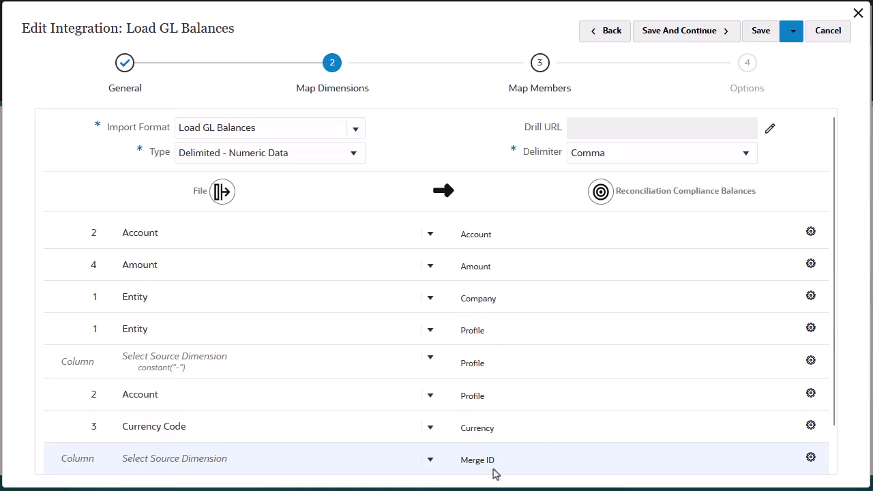
click(431, 460)
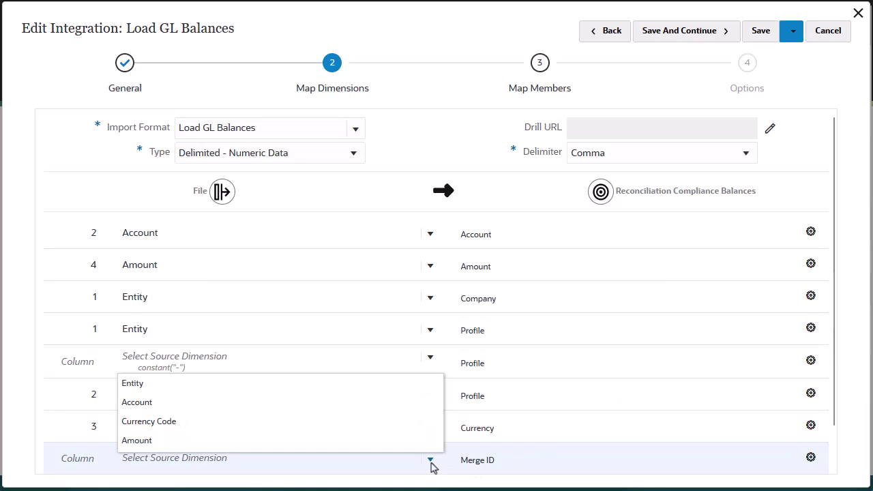
click(425, 409)
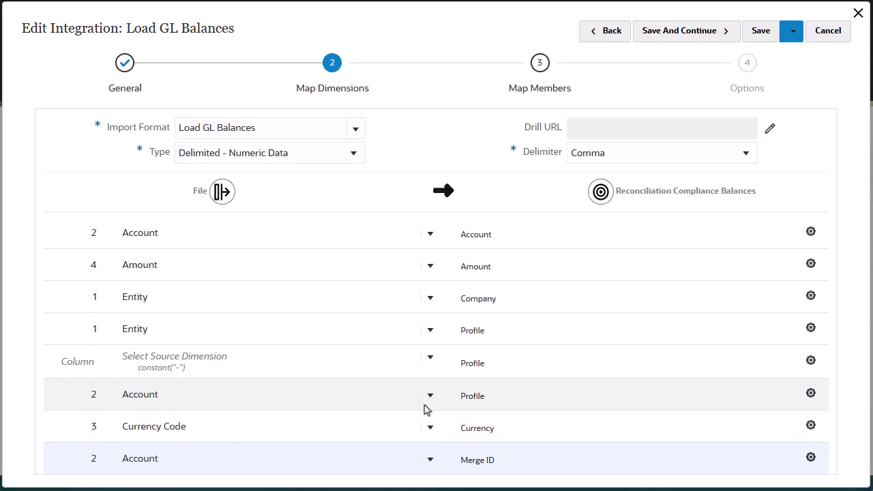
click(810, 458)
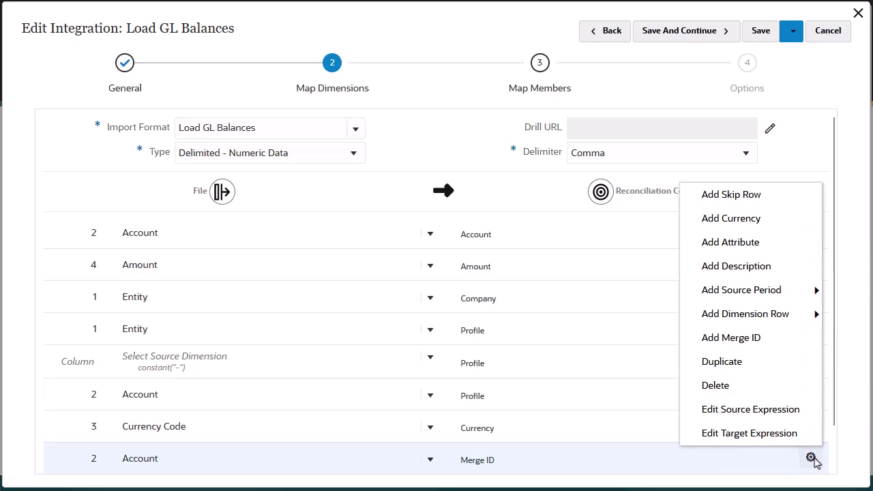
click(755, 341)
scroll(756, 341, down, 1)
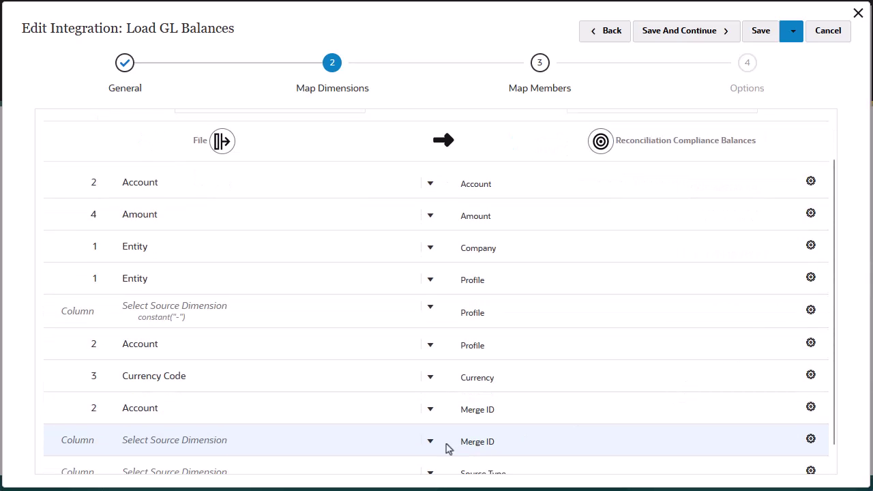
click(431, 441)
click(420, 370)
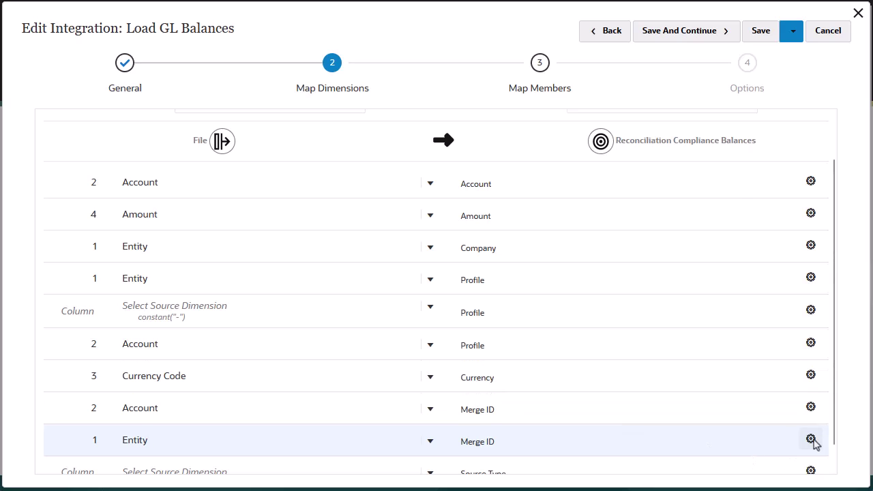
Add a third Merge ID row from Currency Code and save the dimension mappings
click(811, 440)
click(750, 326)
scroll(729, 341, down, 2)
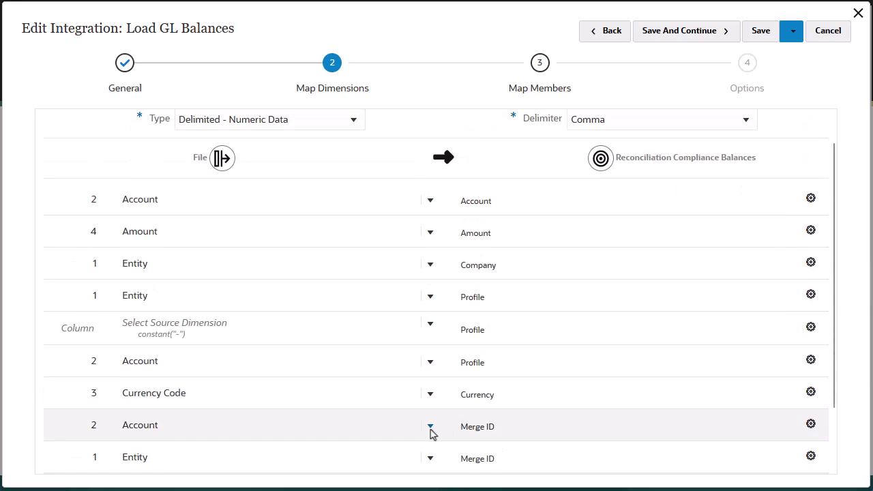
scroll(433, 429, down, 2)
click(430, 416)
click(425, 379)
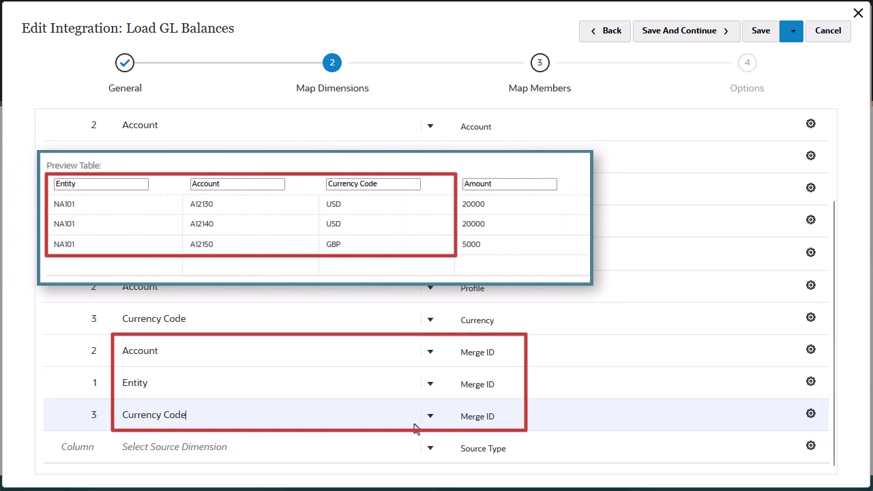
click(671, 32)
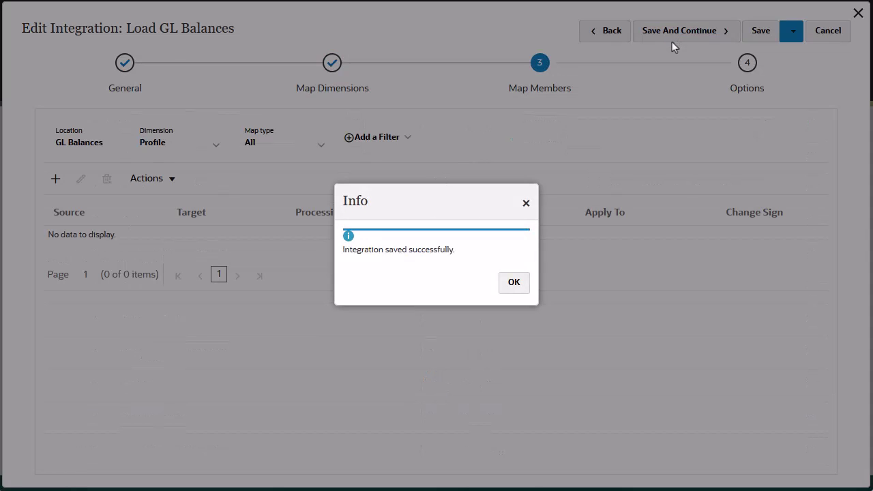
Dismiss the save confirmation and open the Map Members dimension list
key(Return)
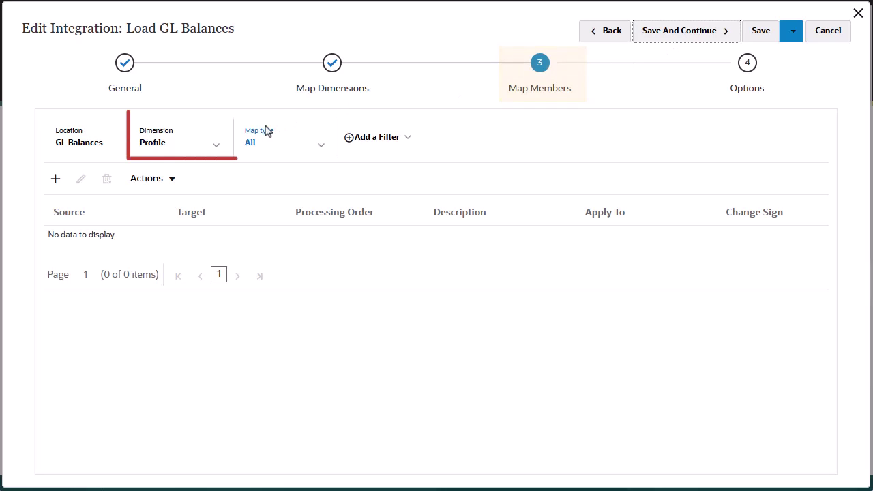
click(219, 149)
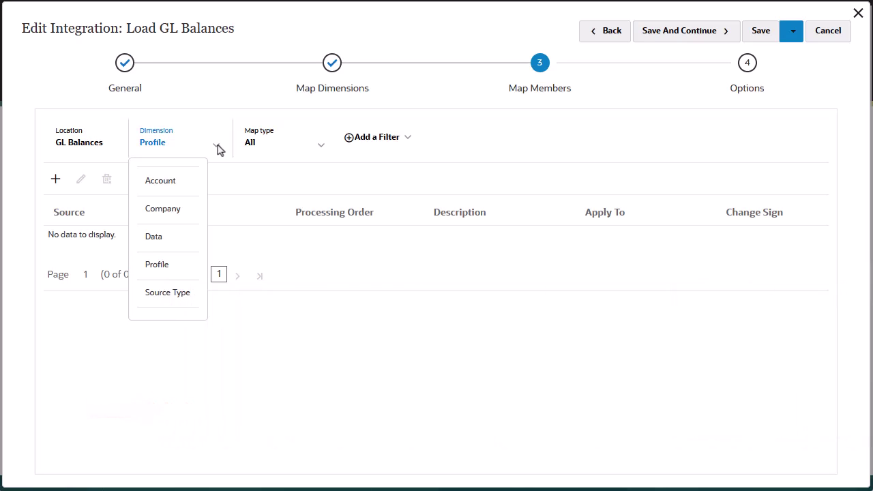
Add an Account member mapping: source *, target #FORMAT("#*"), processing order format-account
click(176, 182)
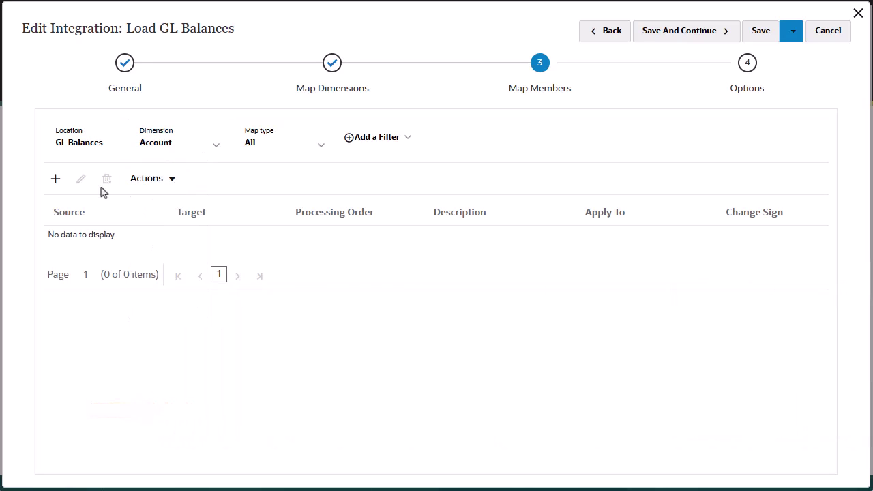
click(55, 179)
click(402, 129)
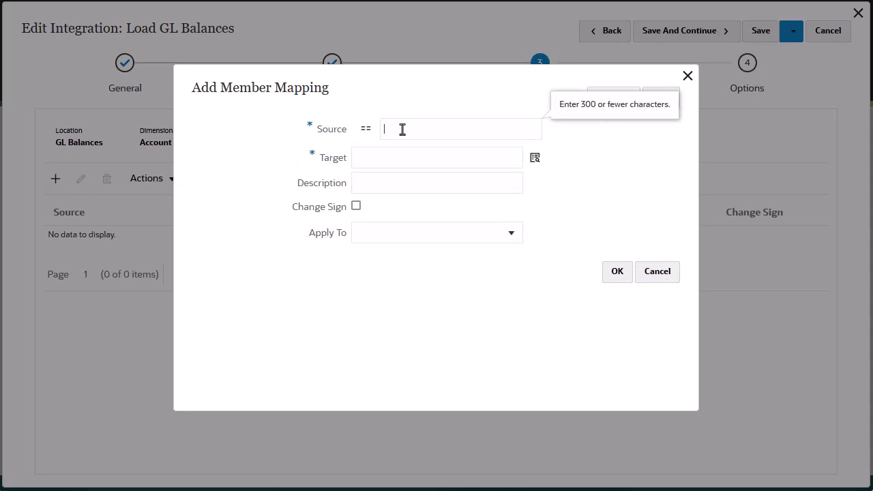
text(*)
click(409, 151)
text(#FORMAT("#*"))
click(448, 183)
text(format-account)
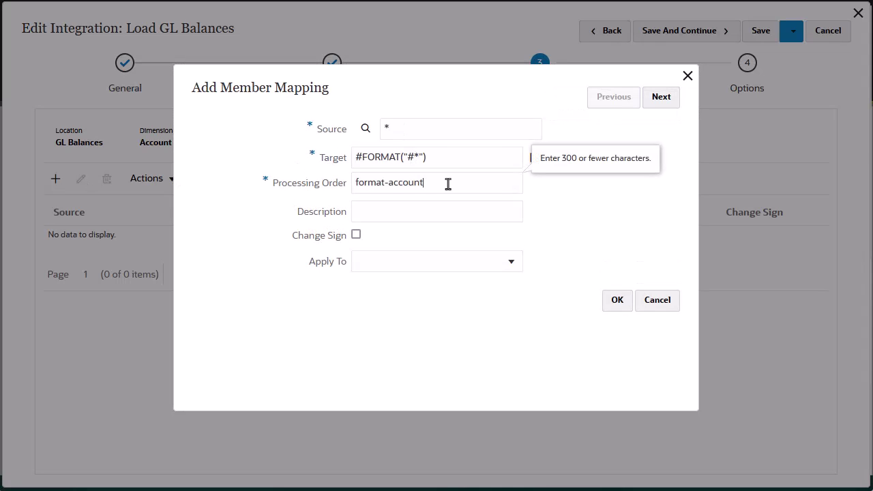
click(616, 301)
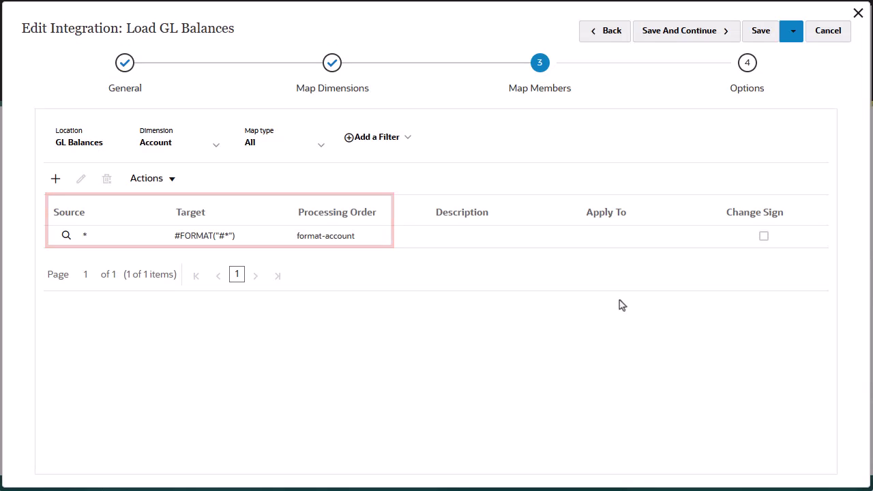
Review the member mappings of the Company, Profile and Source Type dimensions
click(216, 147)
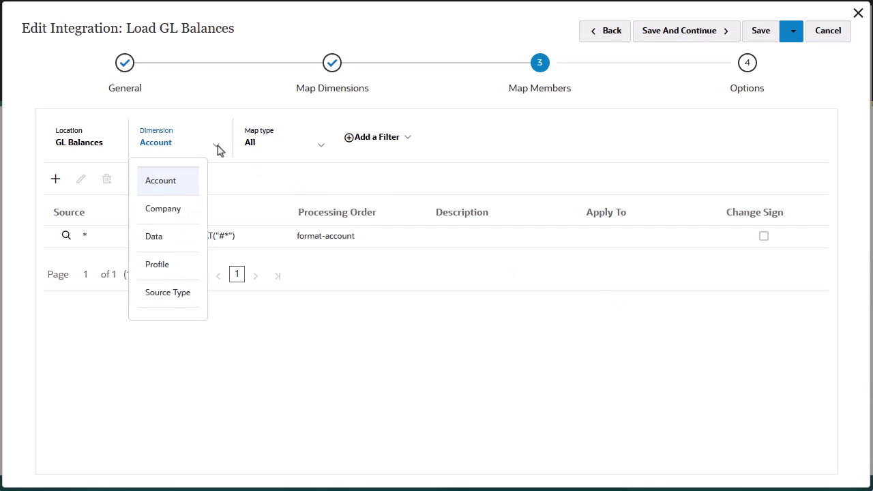
click(180, 213)
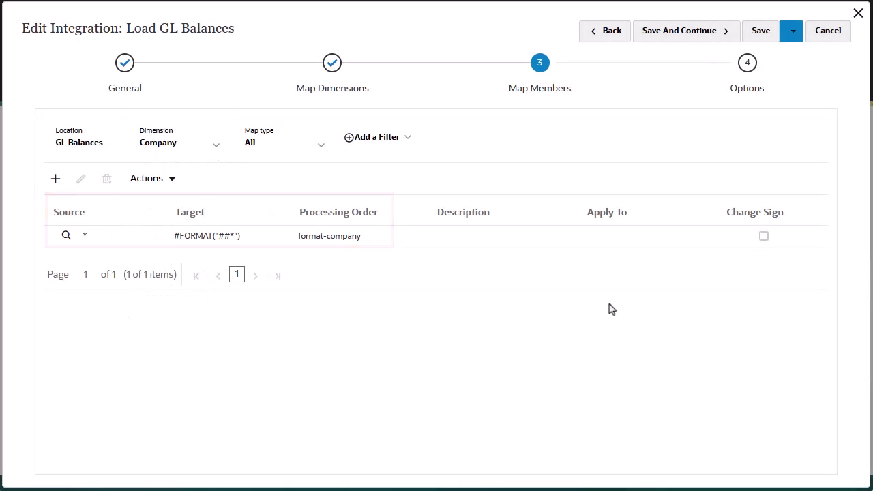
click(215, 152)
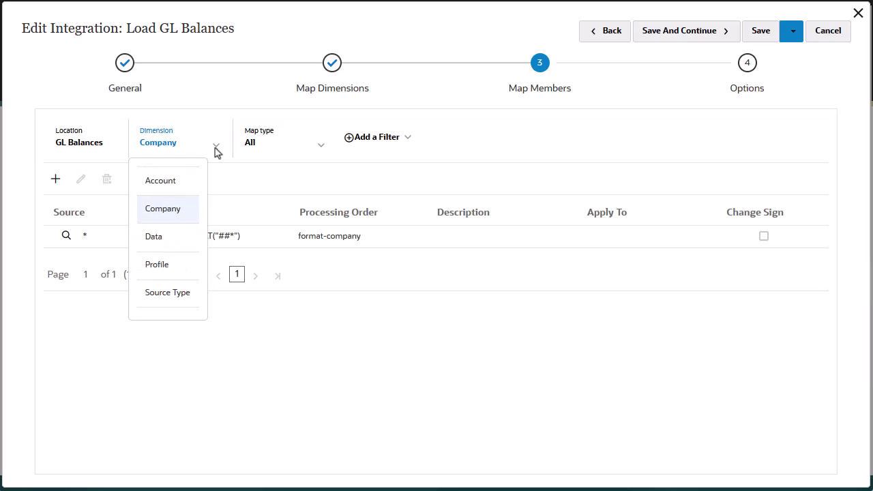
click(170, 266)
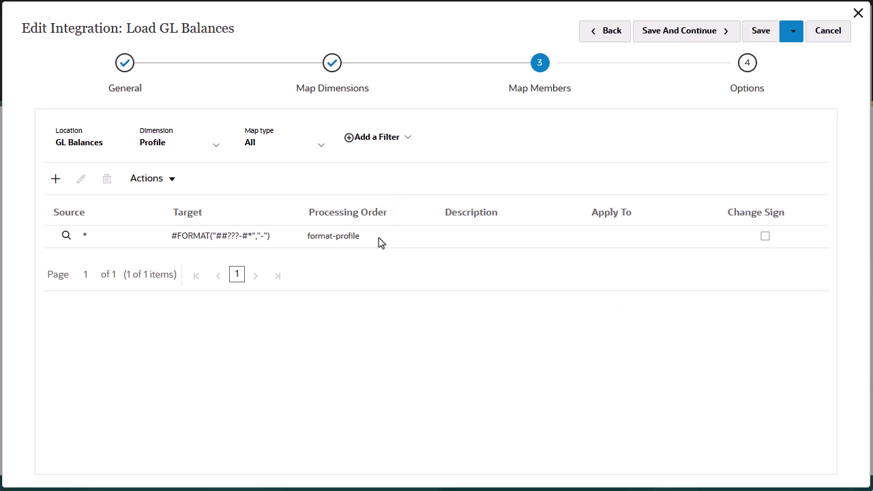
click(217, 147)
click(182, 296)
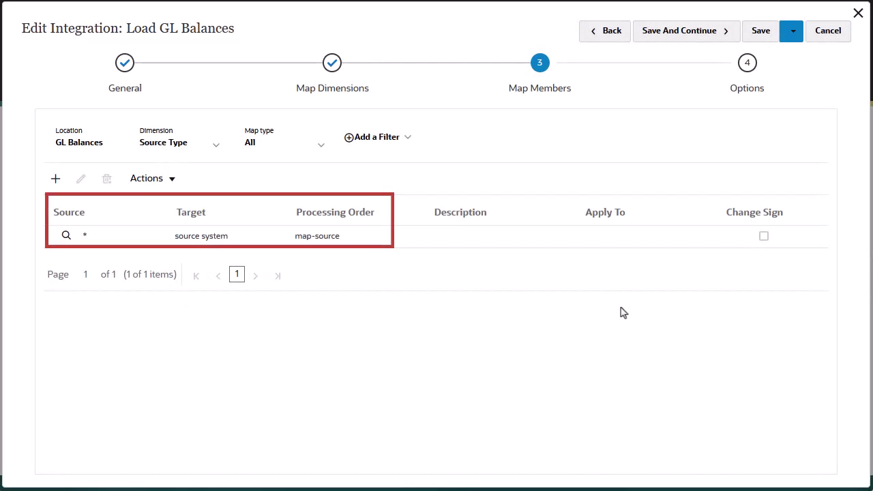
Save and close the integration, then filter the integration list by 'GL'
click(793, 30)
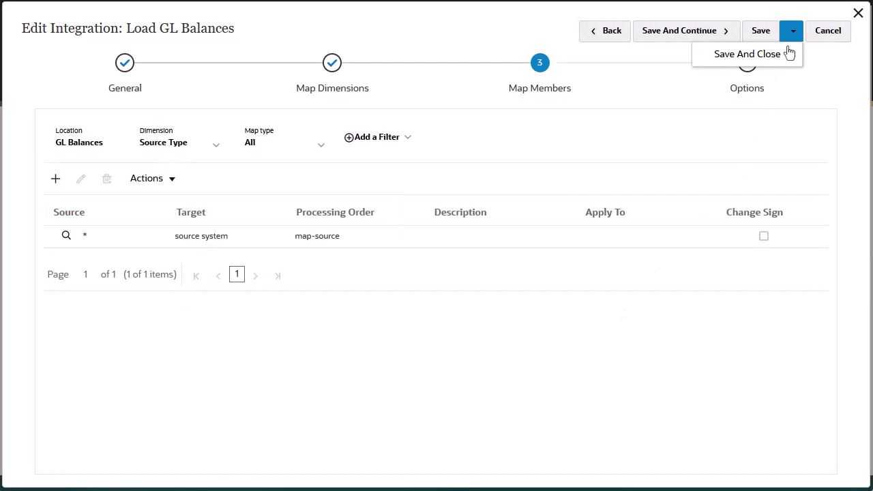
click(787, 54)
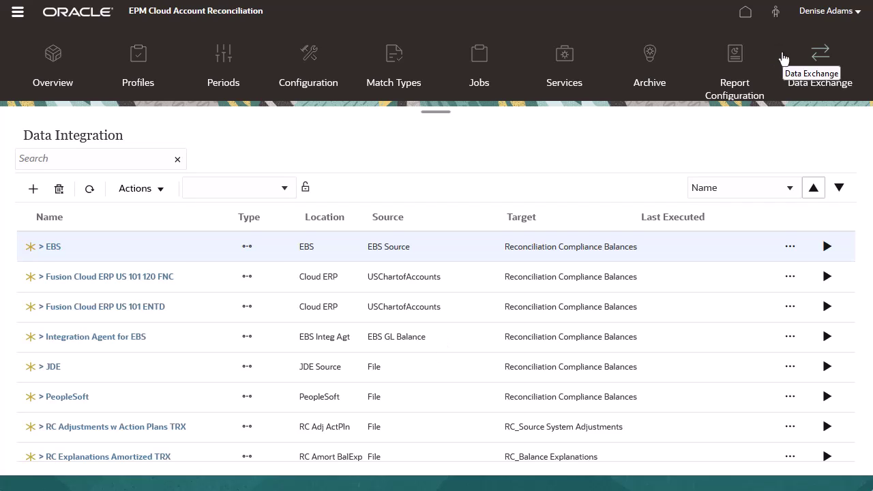
click(58, 159)
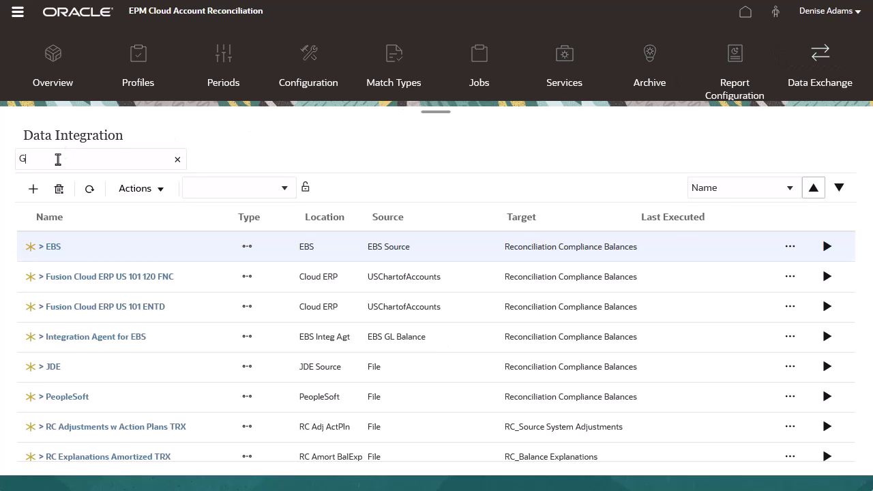
text(GL)
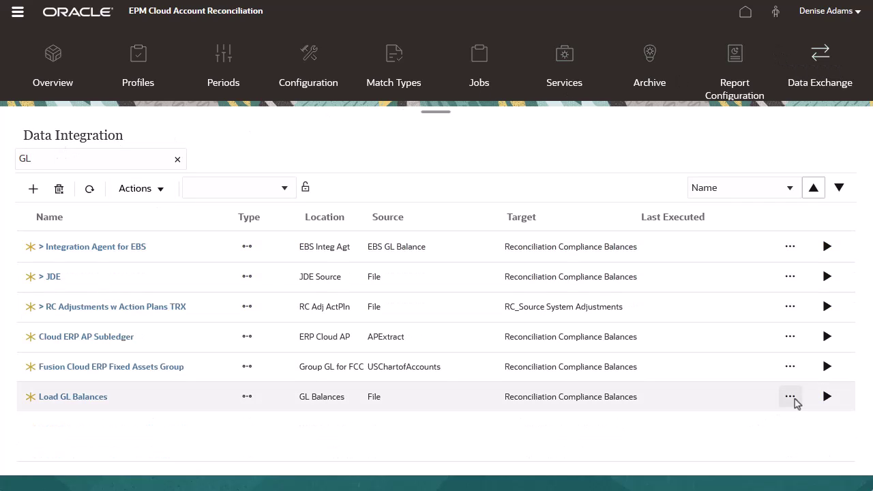
Open the Load GL Balances actions, then go to the Reconciliations list via the Navigator
click(789, 396)
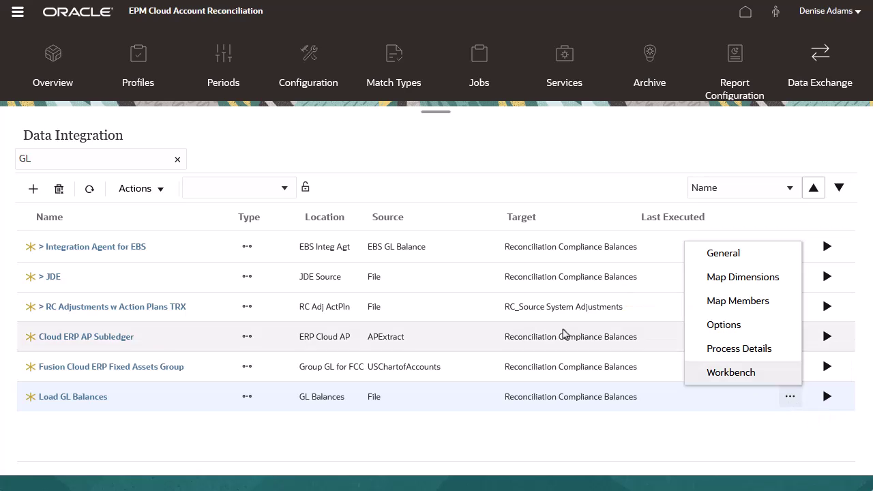
click(17, 23)
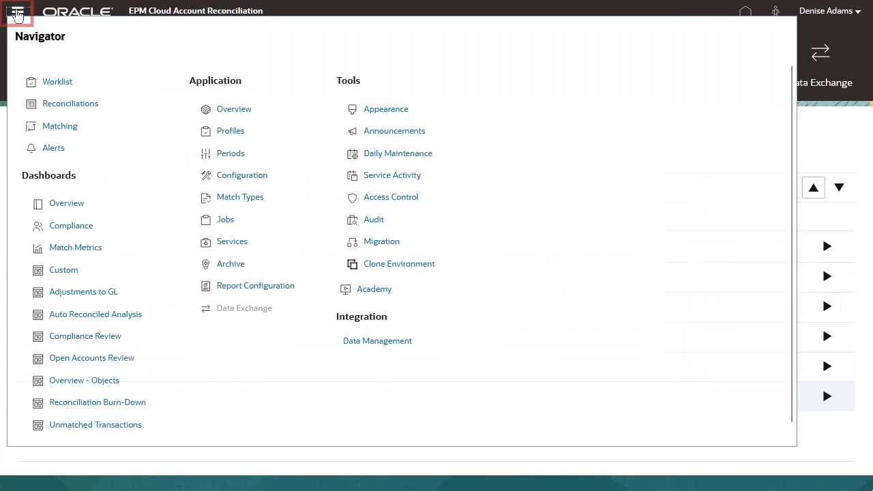
click(71, 103)
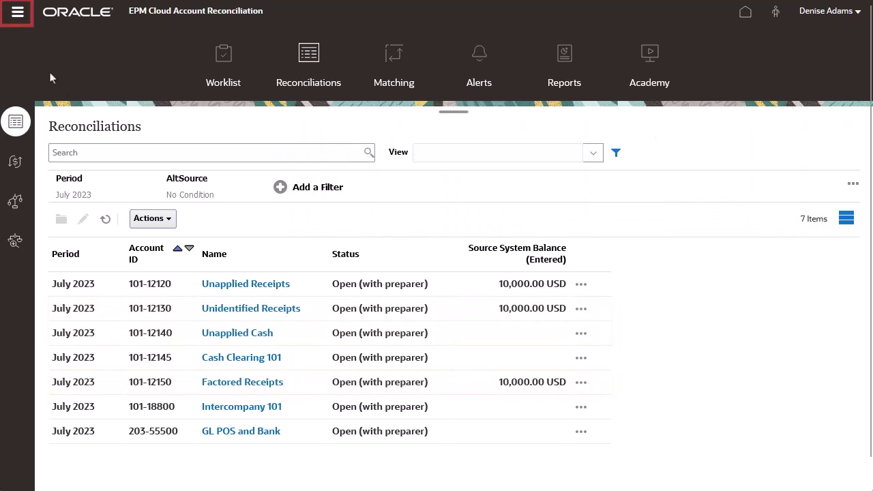
Open Import Data for the July 2023 period from the Periods list
click(18, 17)
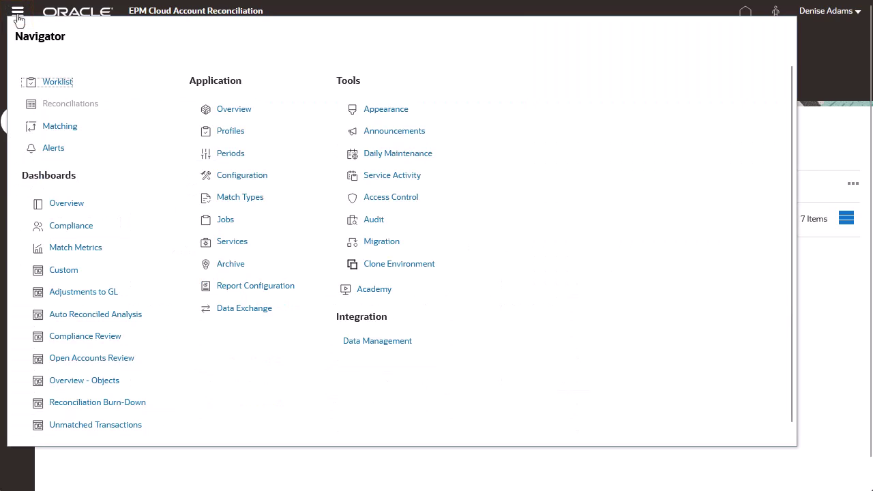
click(204, 154)
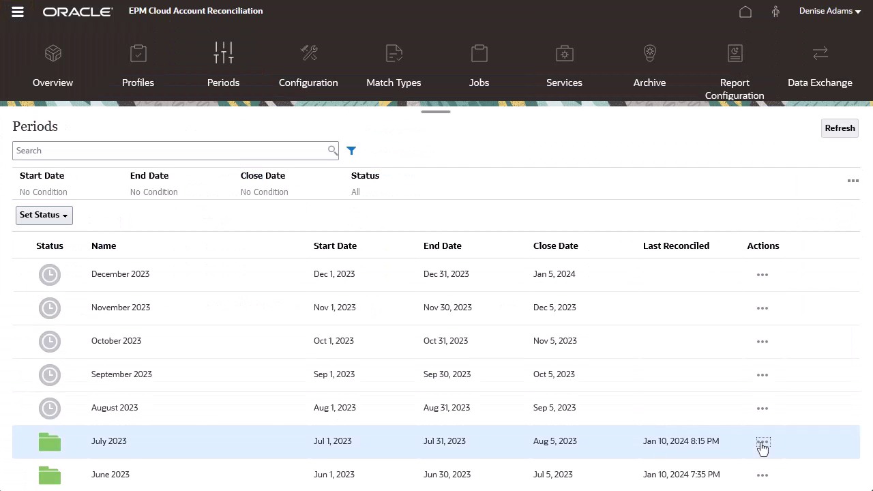
click(762, 442)
click(713, 326)
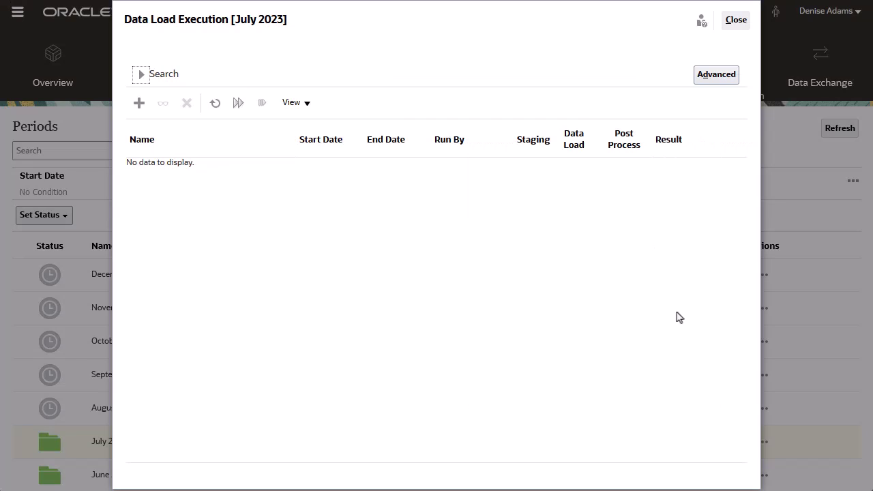
Run a new data load 'Load updated GL balances' in Merge mode for the GL Balances location
click(139, 104)
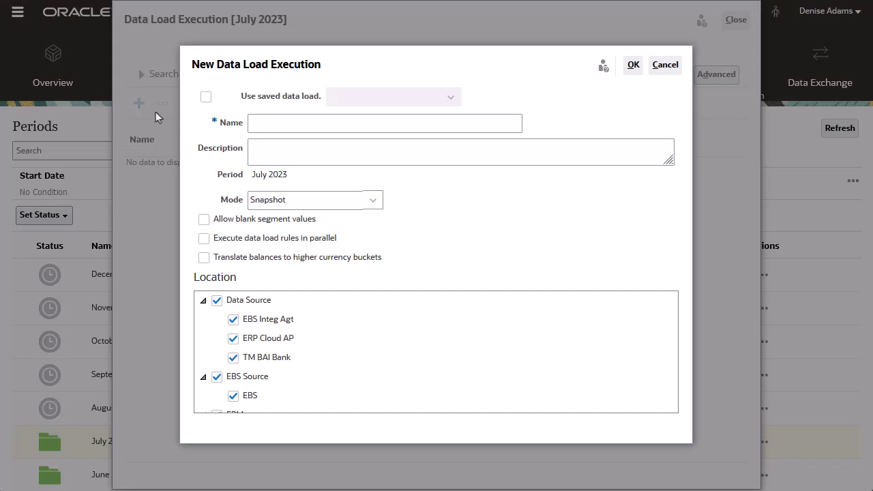
click(260, 122)
text(Load updated GL balances)
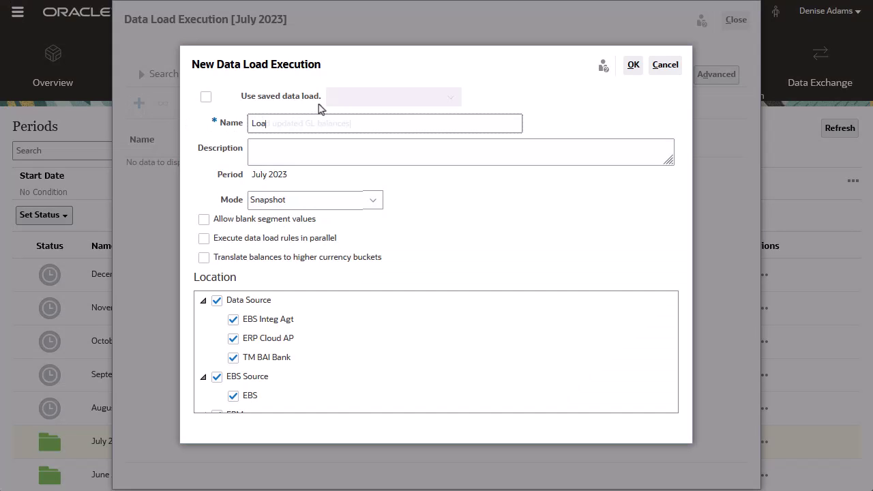
click(372, 199)
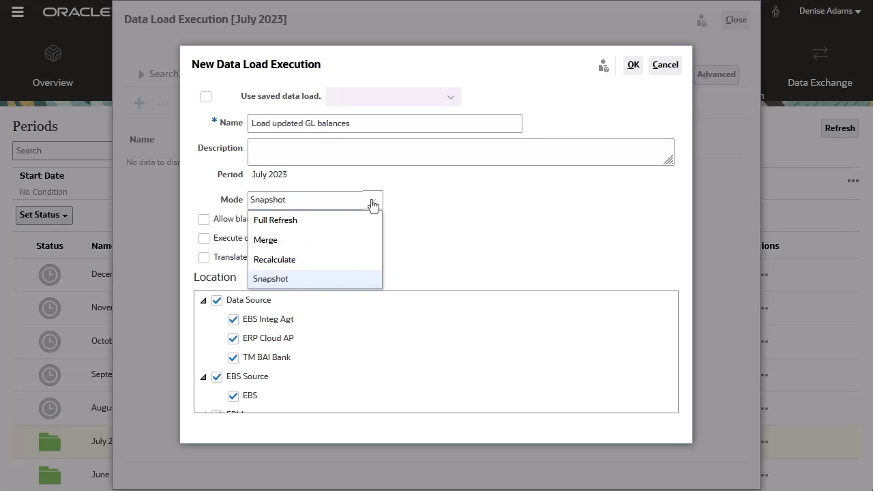
click(360, 241)
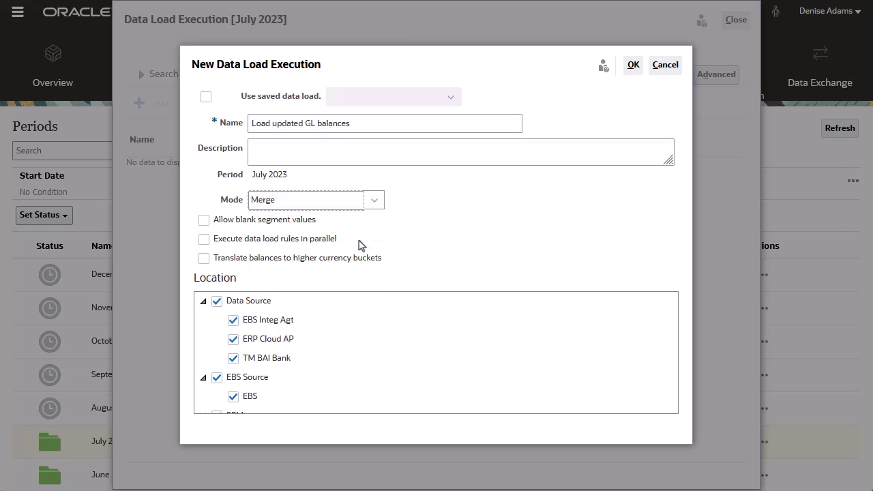
scroll(302, 348, down, 5)
click(300, 347)
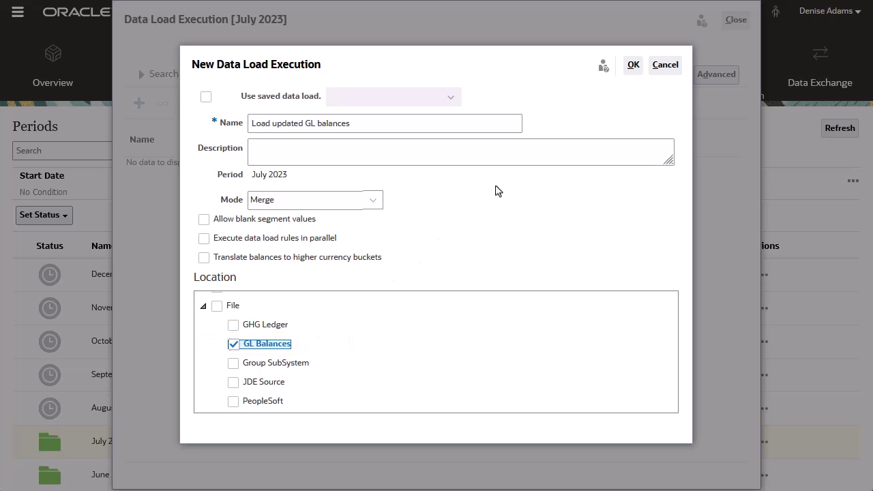
click(632, 66)
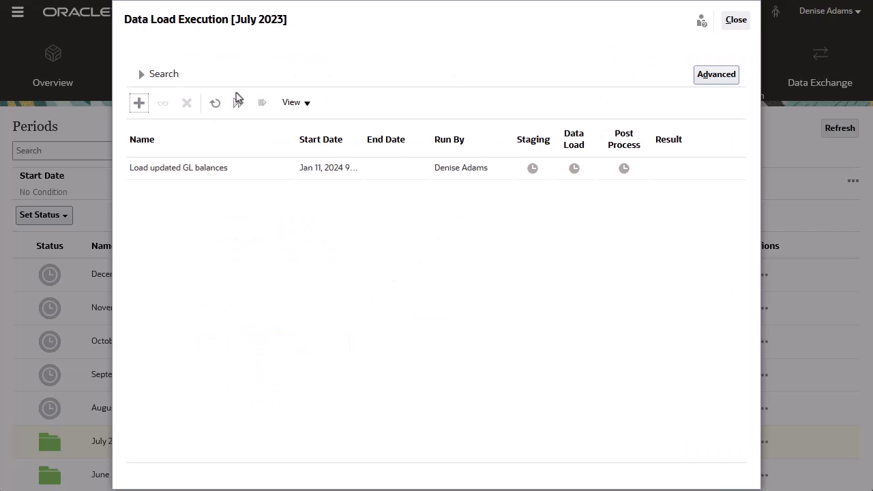
Refresh 'Load updated GL balances' to confirm Staging, Data Load and Post Process completed
click(219, 108)
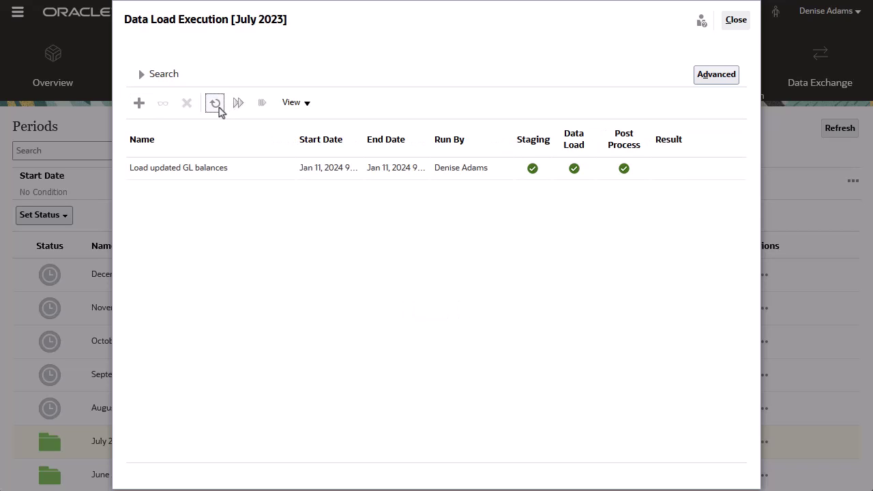